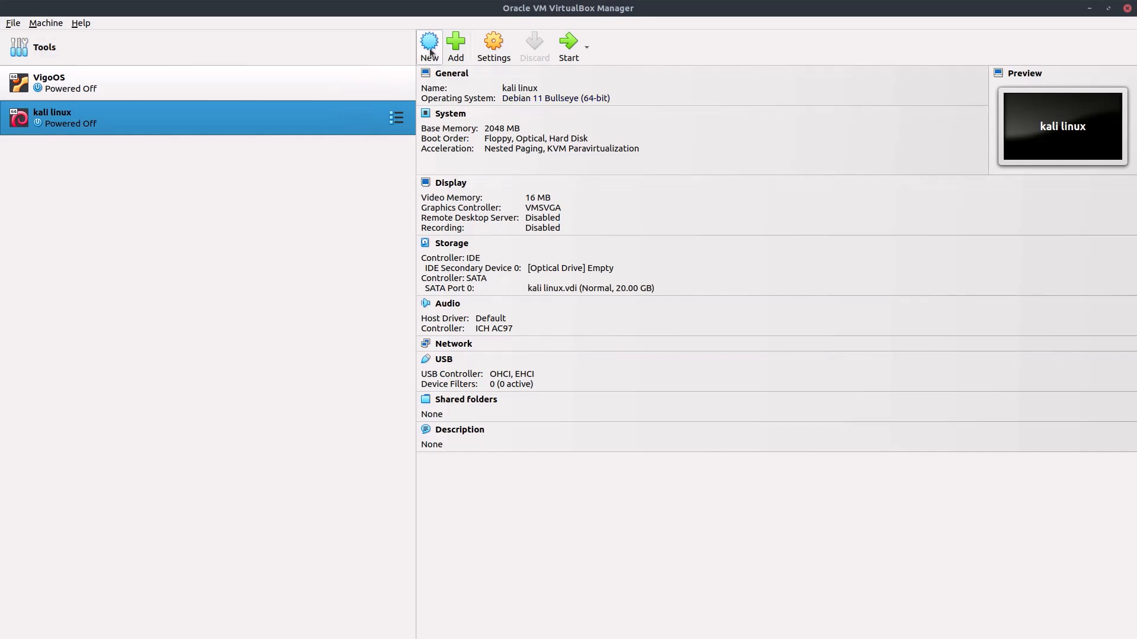
Create a new Ubuntu 64-bit machine 'kubuntu' with default 2048 MB memory, one CPU and 25 GB disk
left_click(430, 47)
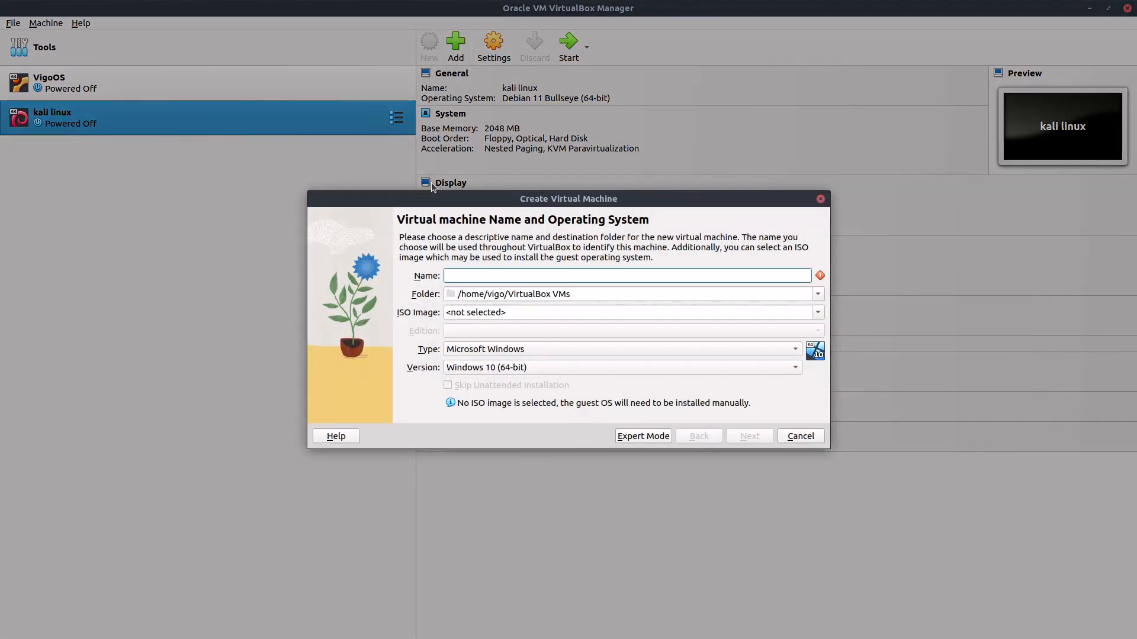
type("kubuntu")
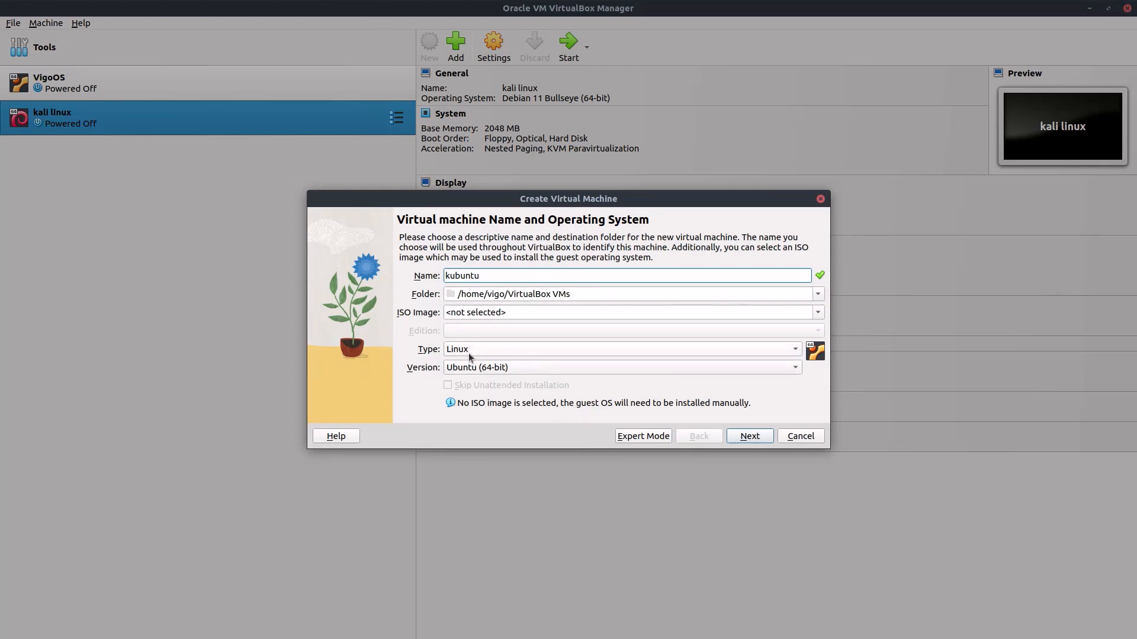
left_click(739, 435)
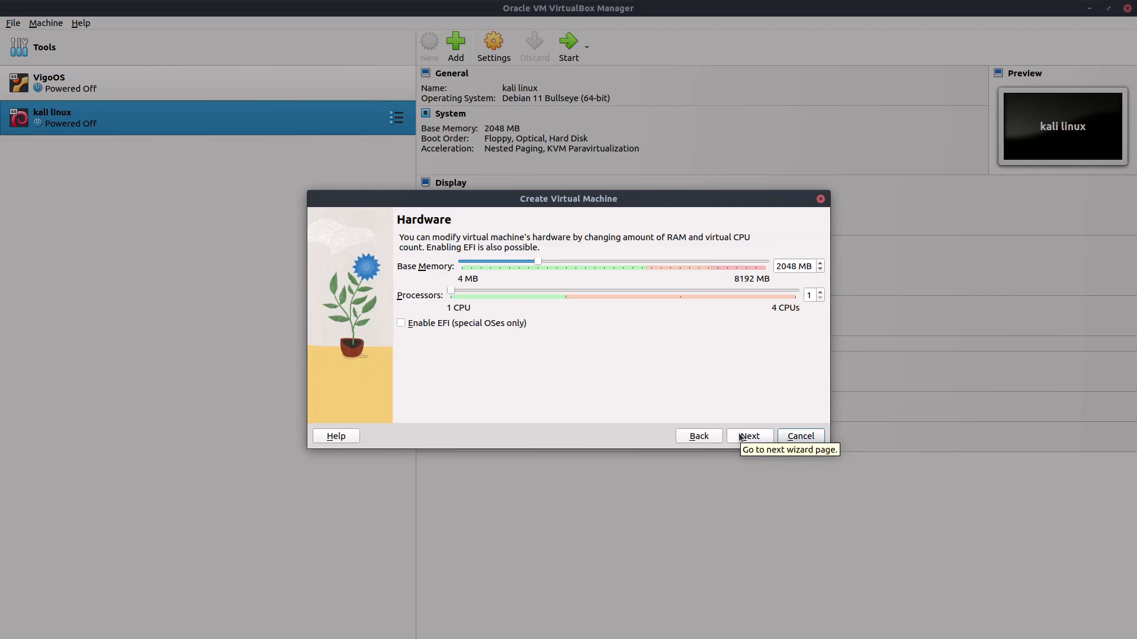
left_click(740, 437)
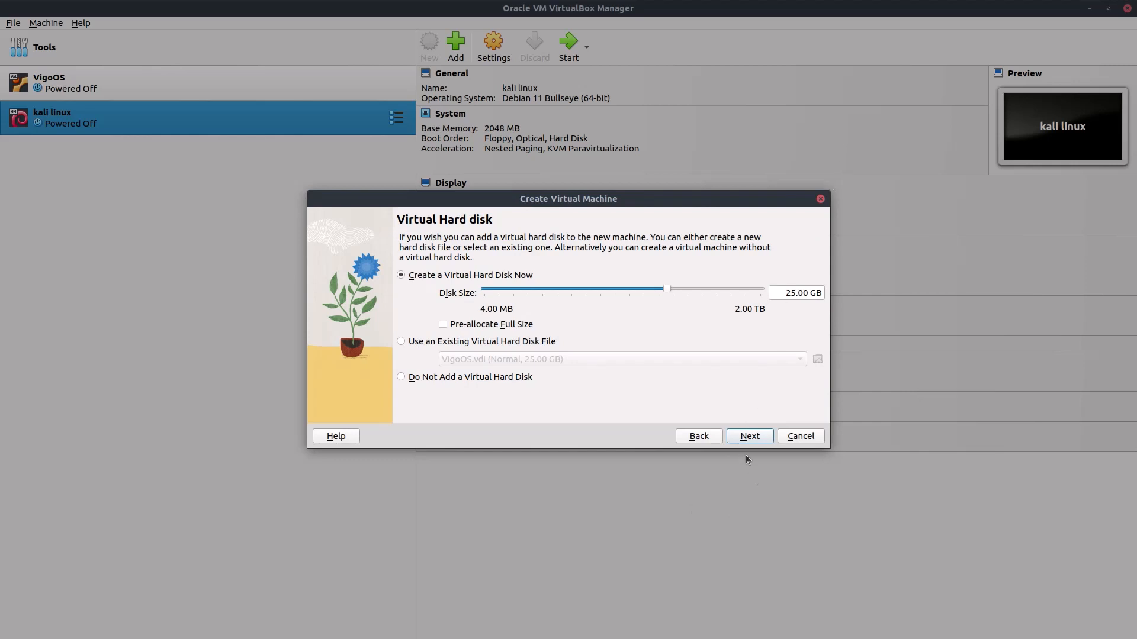
left_click(741, 441)
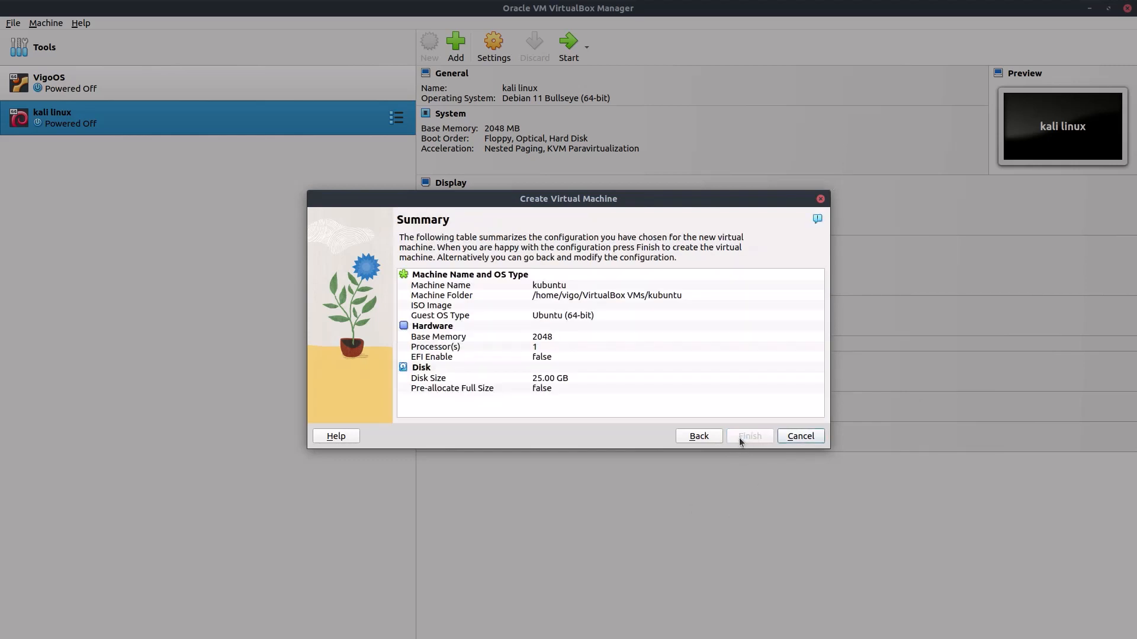
Finish the kubuntu machine and select its empty IDE optical drive in Storage settings
left_click(739, 438)
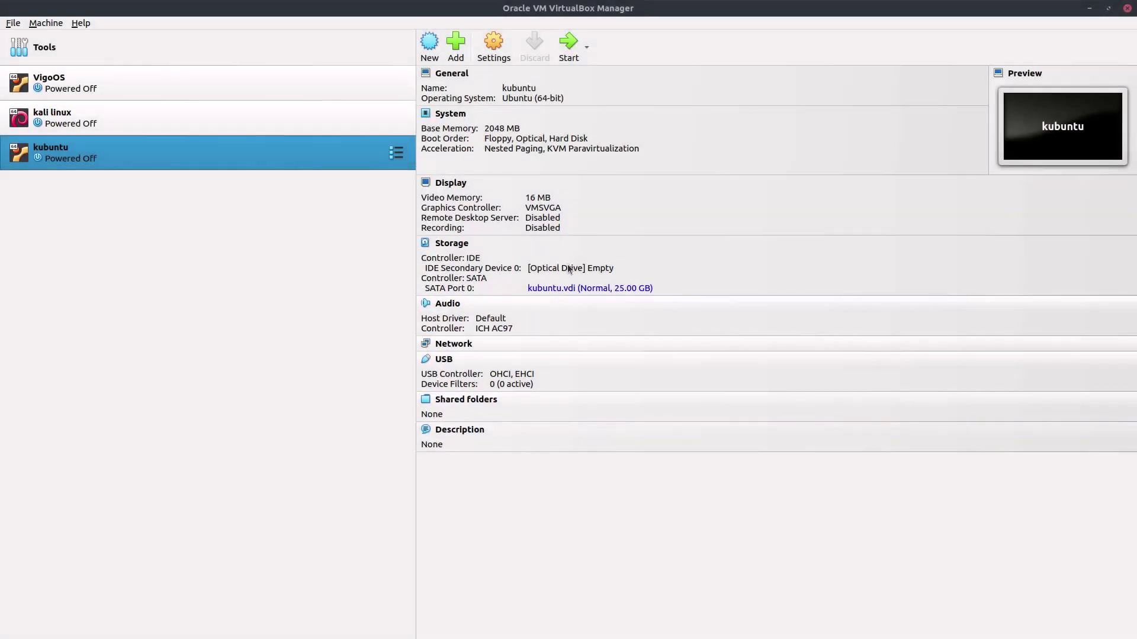
left_click(494, 44)
left_click(362, 263)
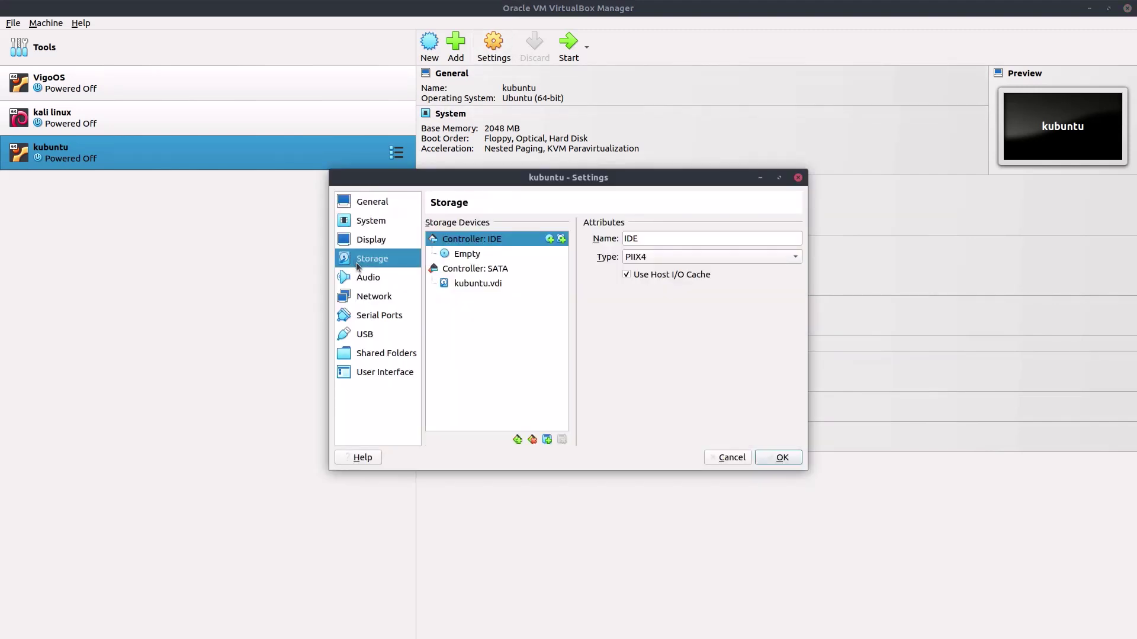
left_click(478, 254)
Insert kubuntu-22.04.2-desktop-amd64.iso into the drive, save, and start the machine
left_click(795, 236)
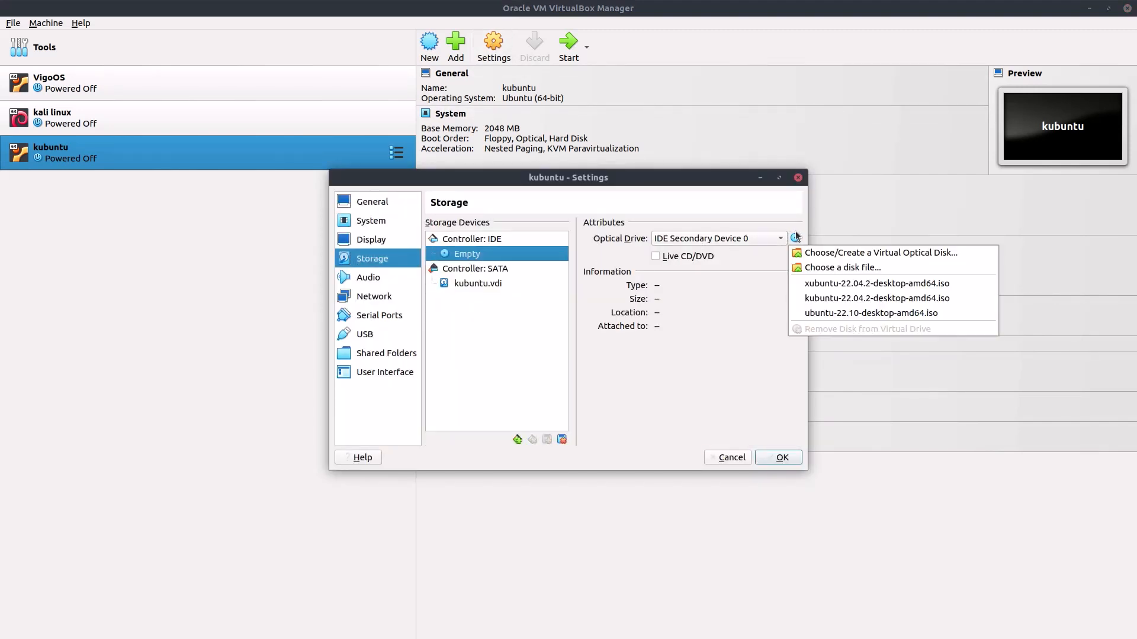
left_click(822, 298)
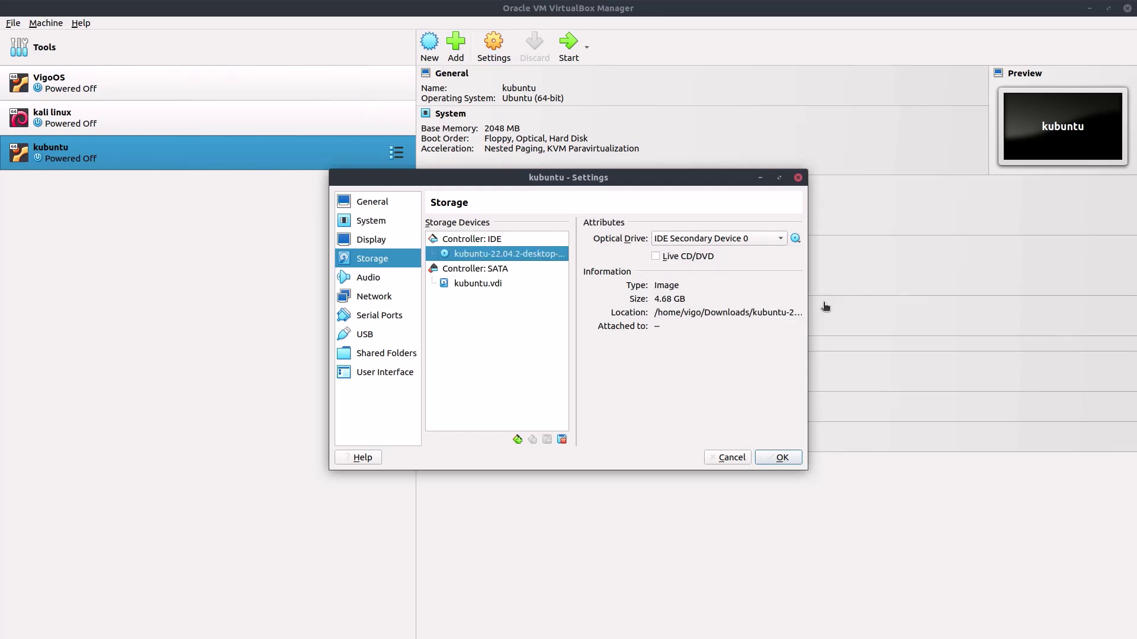
left_click(778, 457)
left_click(569, 41)
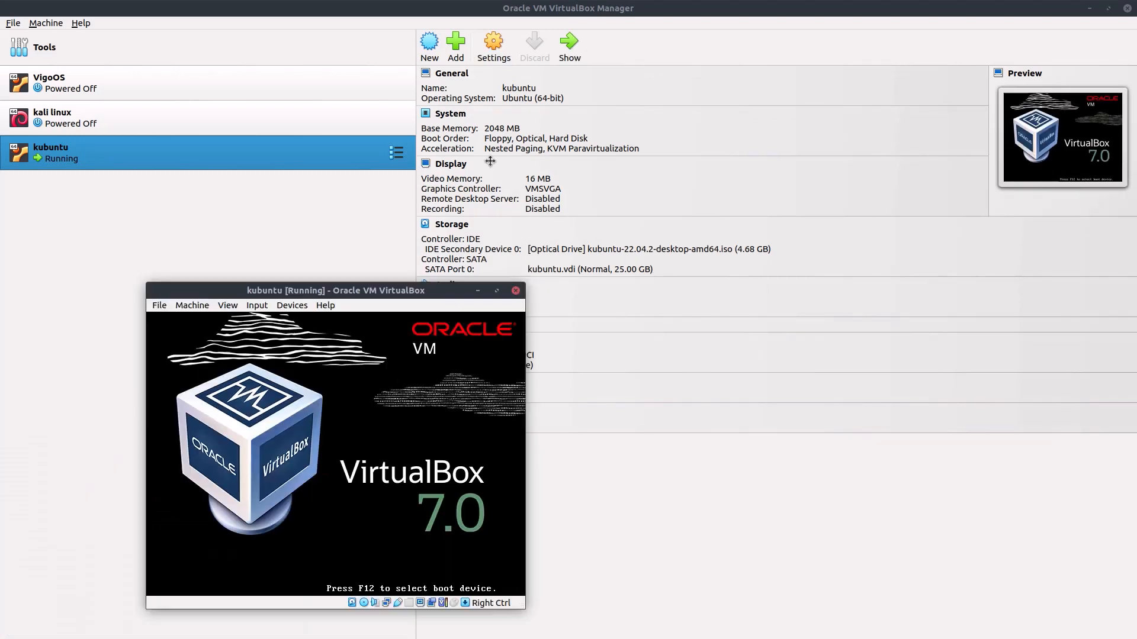
Maximize the VM window and switch the guest display to Scaled Mode while GRUB boots Kubuntu
mouse_move(398, 279)
left_mouse_down()
mouse_move(622, 6)
mouse_move(613, 86)
left_mouse_up()
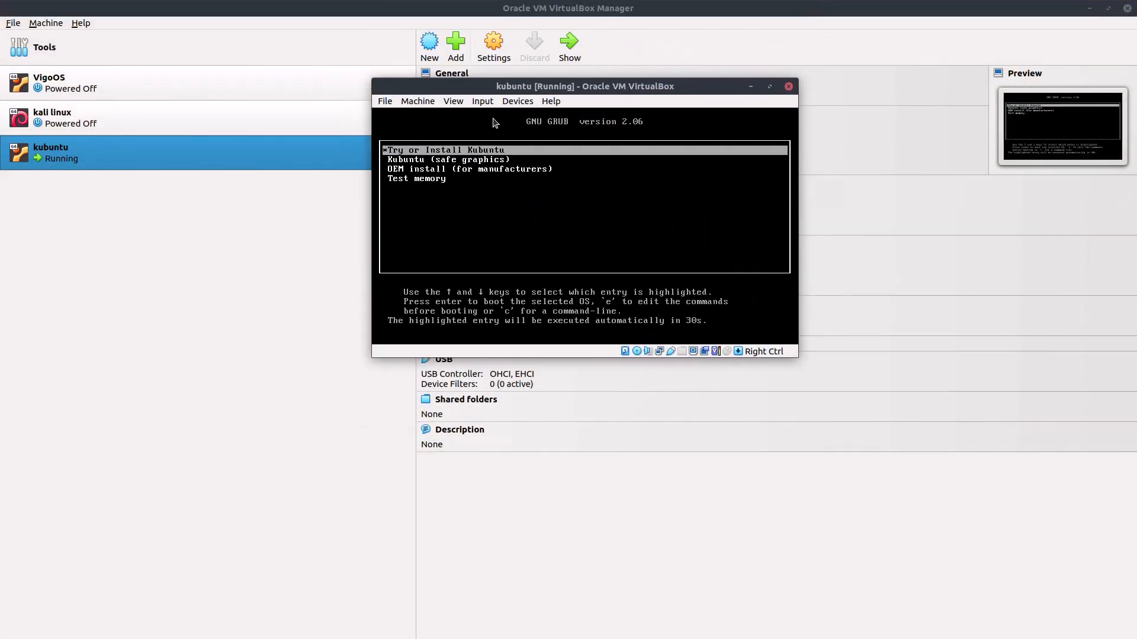
left_click(456, 101)
left_click(484, 144)
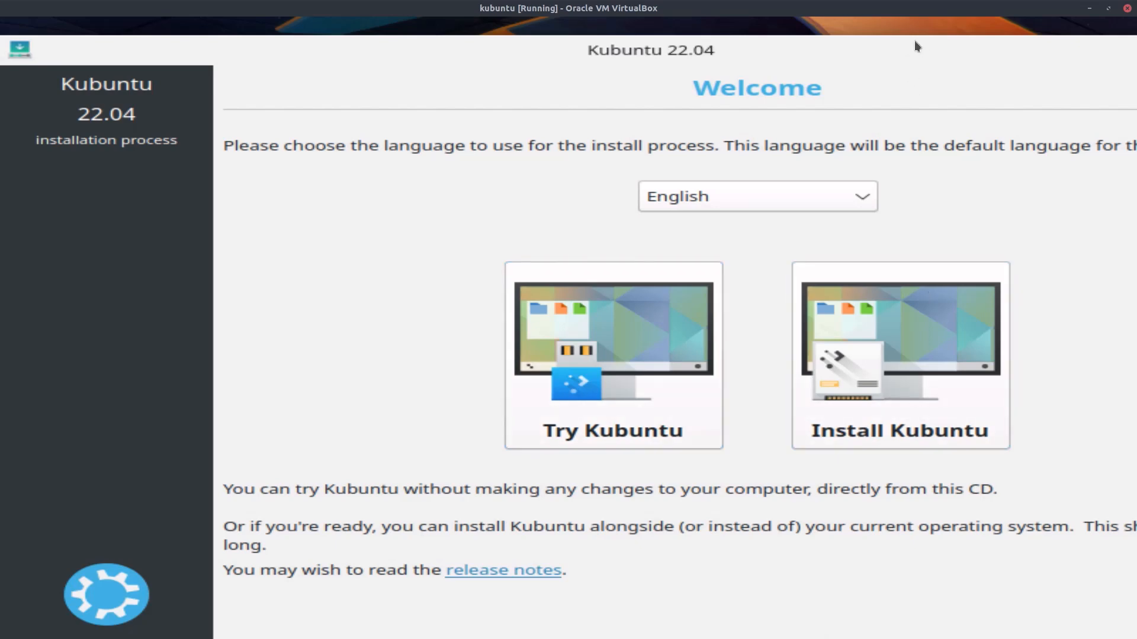
Choose Install Kubuntu, keep the English (US) keyboard and normal installation with updates
mouse_move(915, 43)
left_mouse_down()
mouse_move(433, 201)
mouse_move(569, 18)
left_mouse_up()
left_click(762, 345)
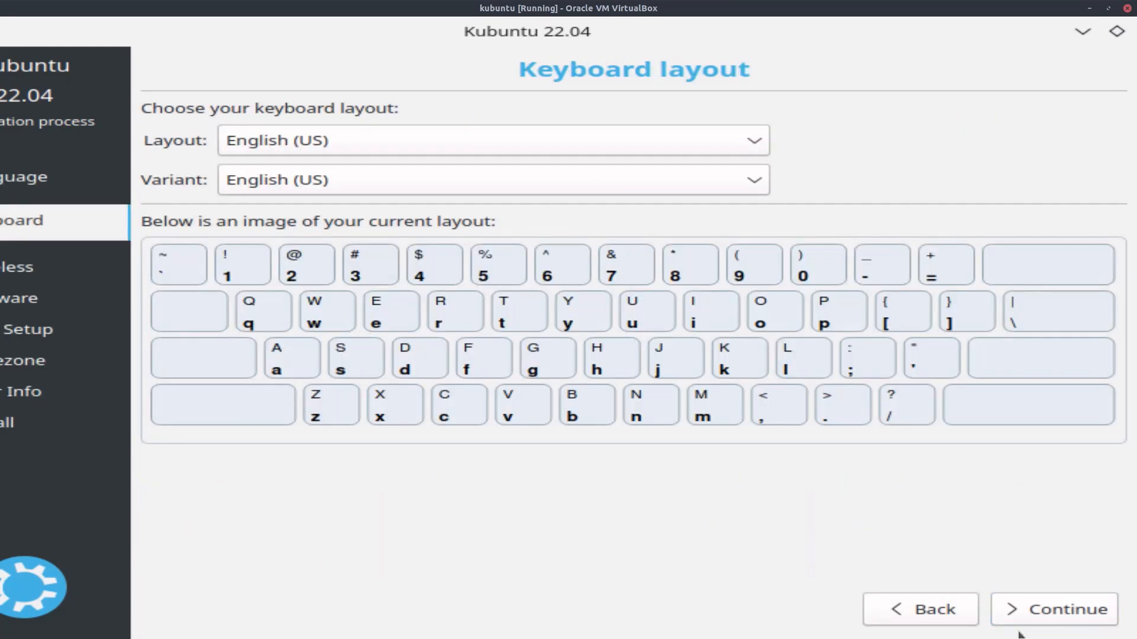
left_click(1041, 612)
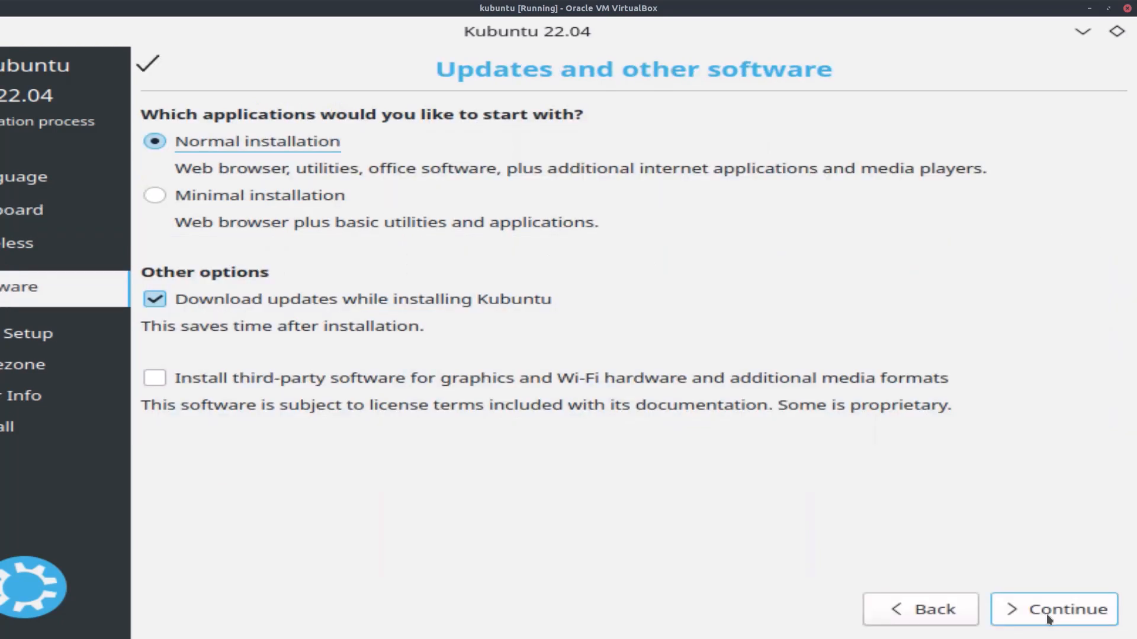
left_click(1047, 613)
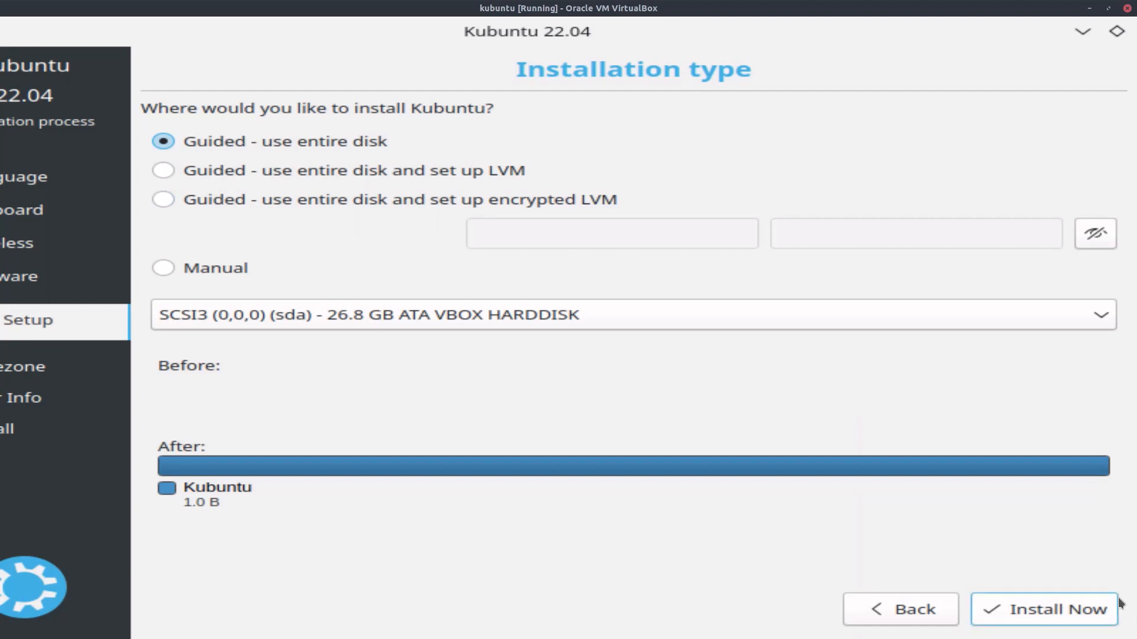
Install to the entire disk, confirm writing partition changes, and accept Hungary Time as time zone
left_click(1066, 611)
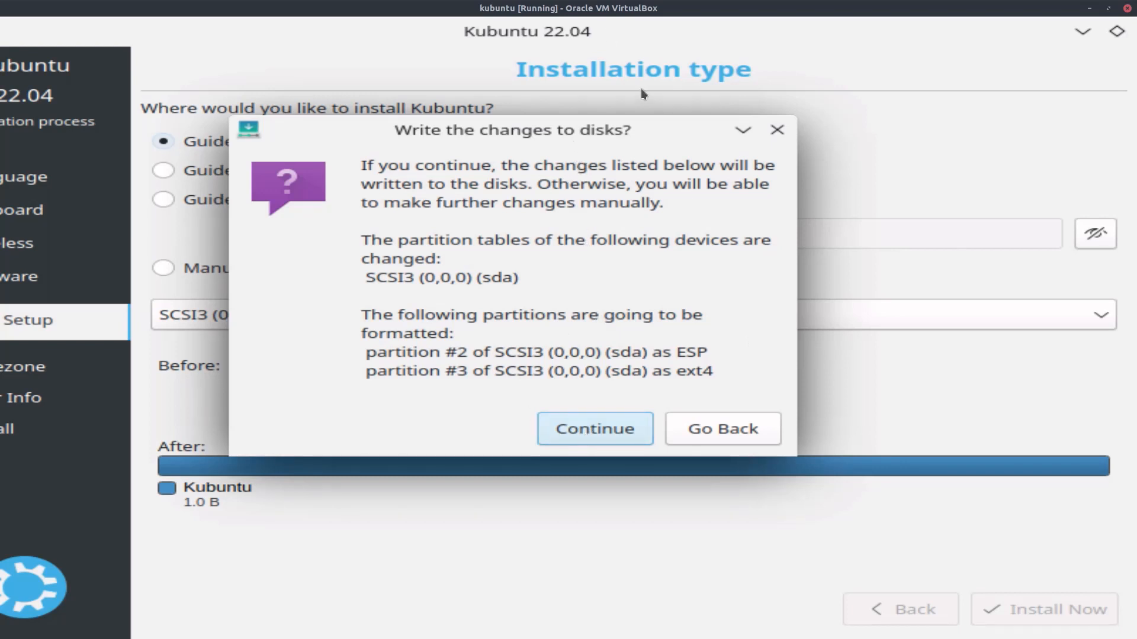
left_click(605, 429)
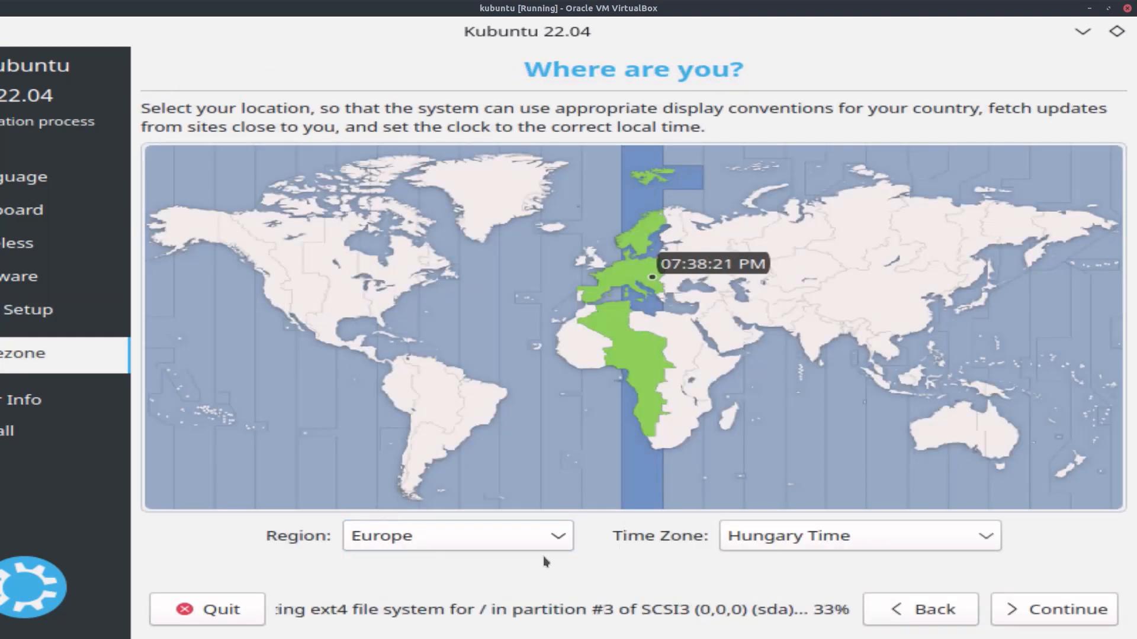
left_click(1058, 610)
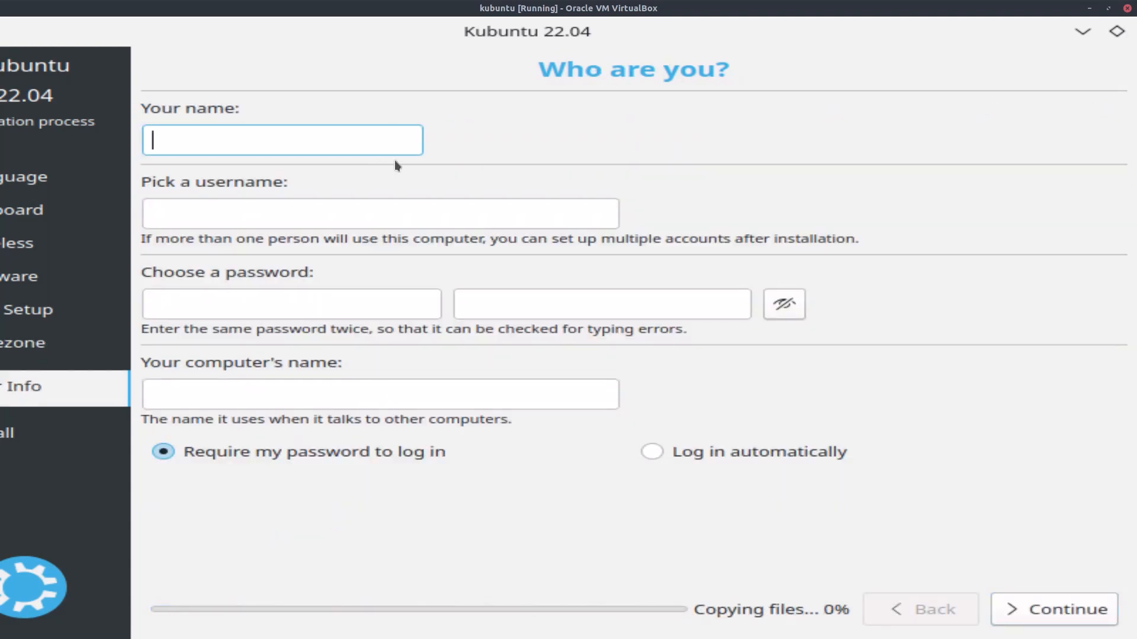
type("vh_0")
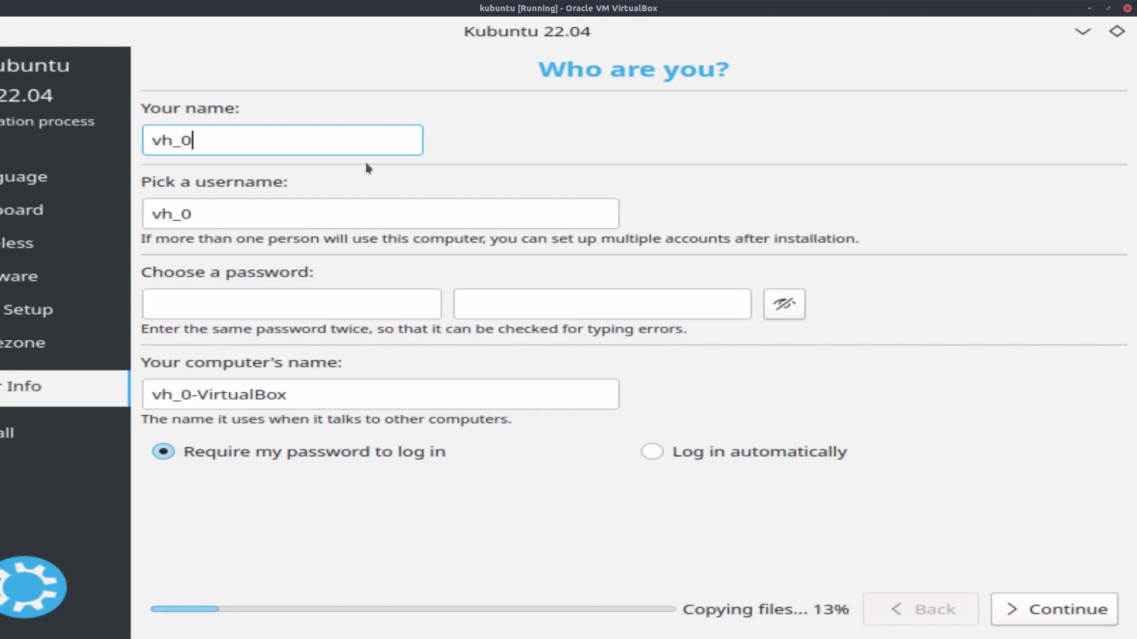
Enter the user name and password, remove the underscore from the computer name, and continue installing
left_click(261, 302)
type("1")
left_click(712, 297)
type("1")
left_click(1040, 607)
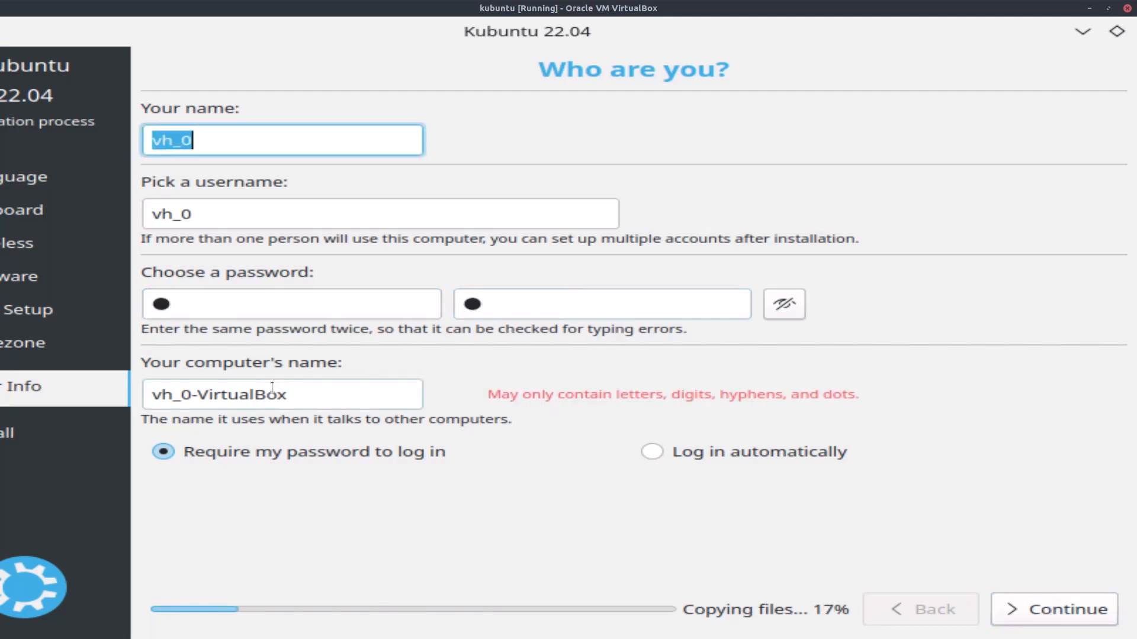
left_click(181, 394)
key("BackSpace")
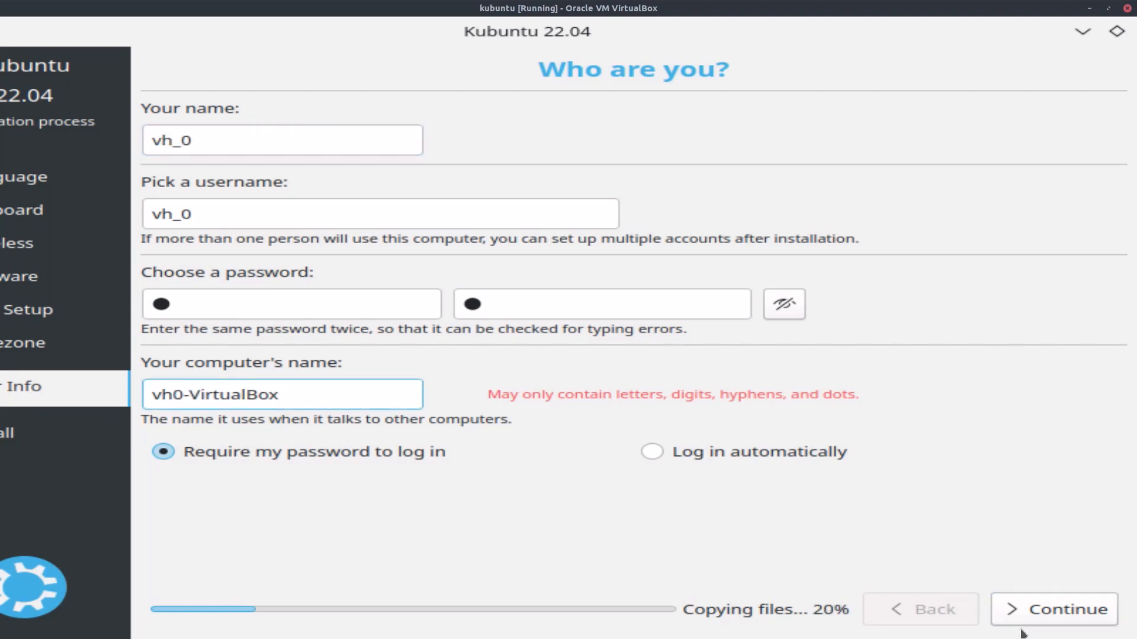
left_click(1072, 608)
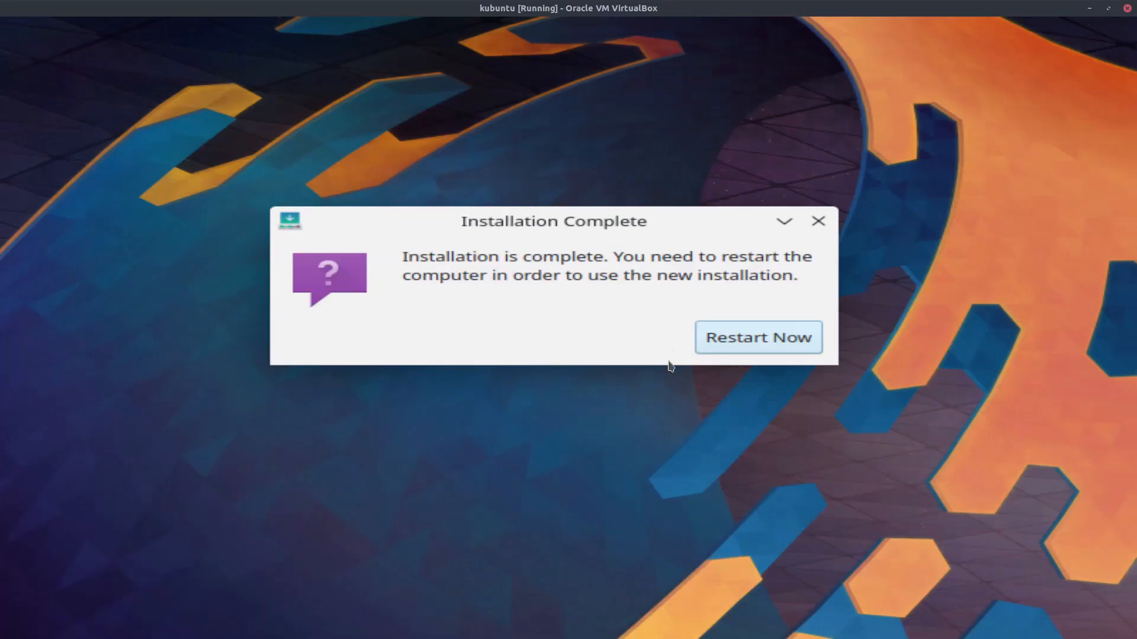
Restart into the new installation and continue past the remove-installation-medium prompt
left_click(739, 344)
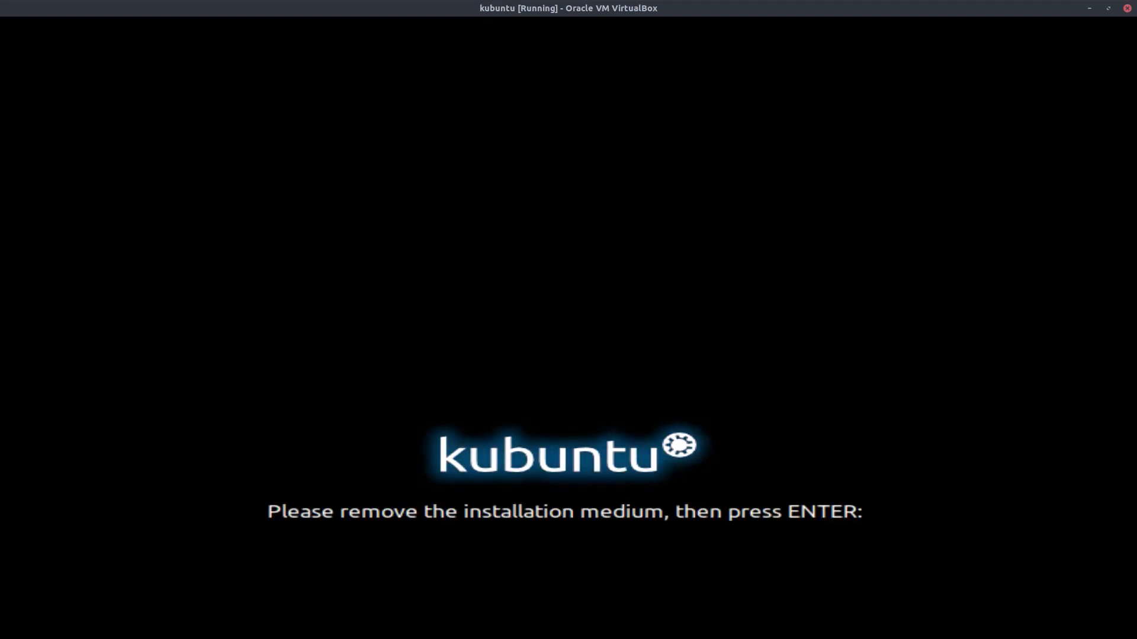
key("Return")
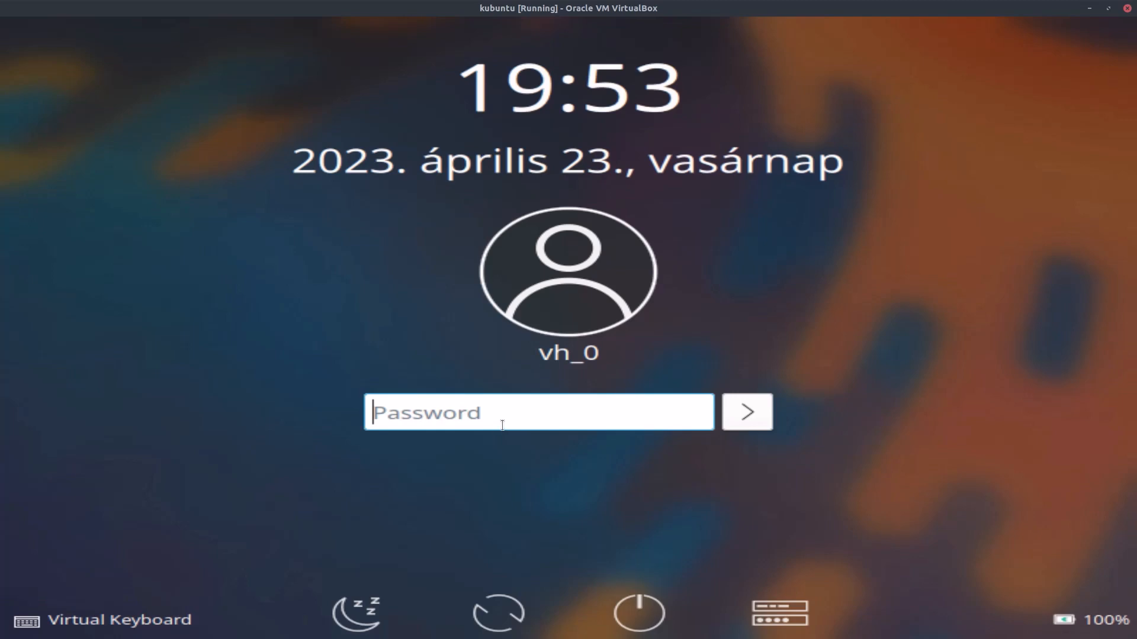
type("a")
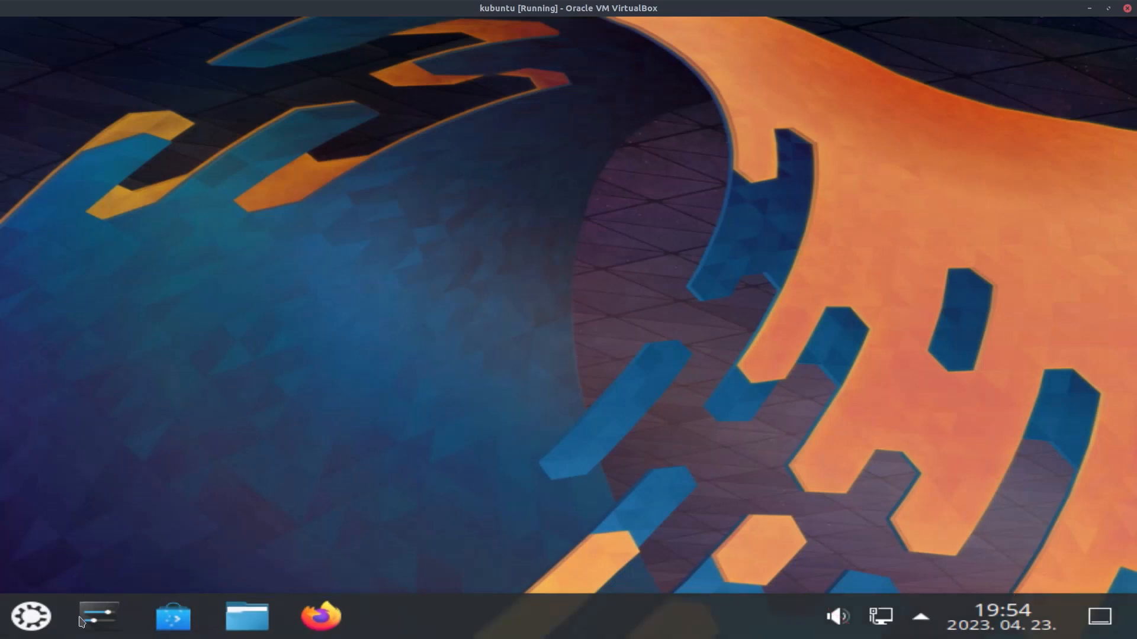
On the Plasma desktop, bring up the application launcher and dismiss it again
left_click(38, 624)
left_click(1019, 375)
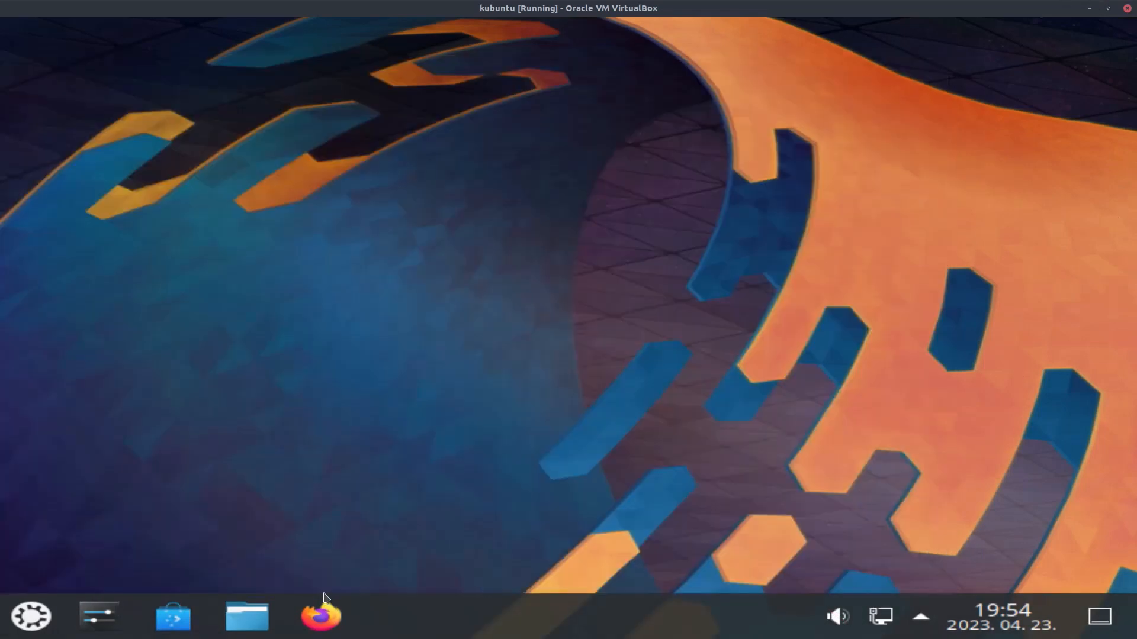